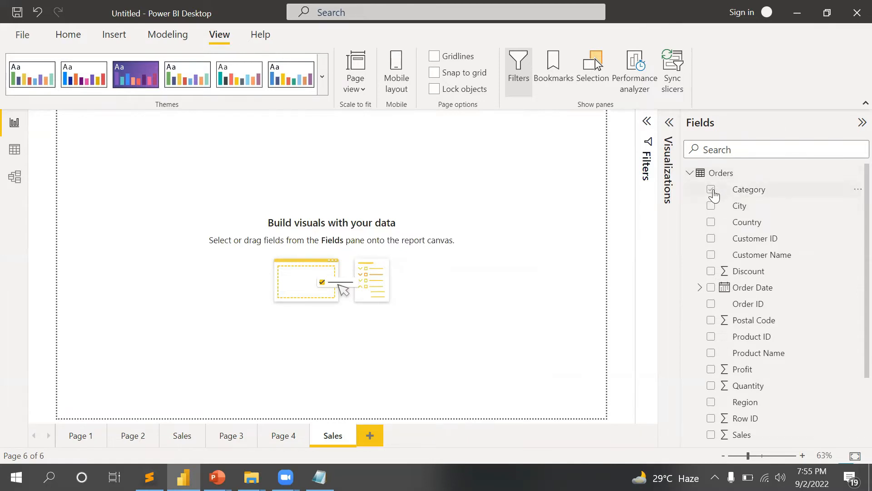
Insert a stacked bar chart on the Sales page showing Sales by Category
click(673, 134)
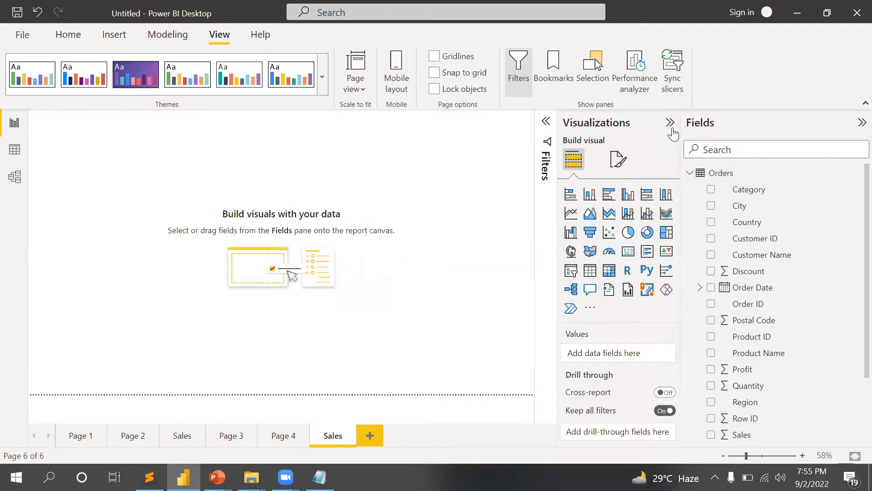
click(572, 199)
drag(140, 220, 235, 237)
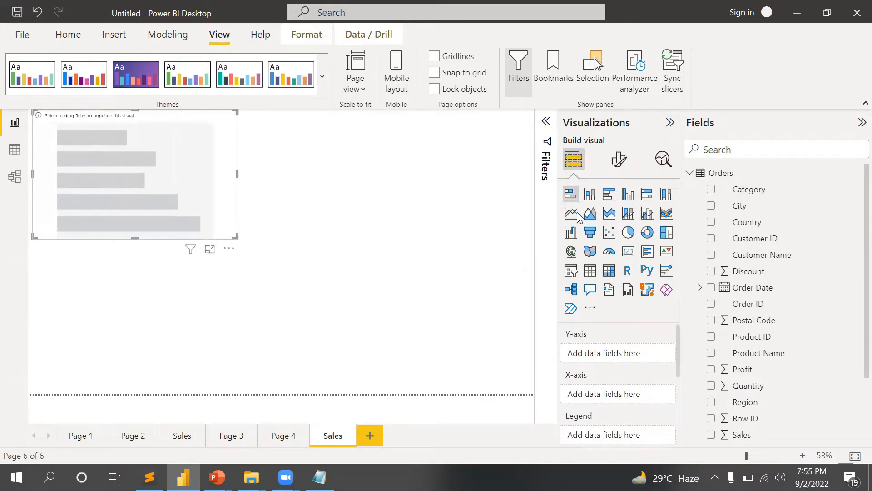
click(712, 190)
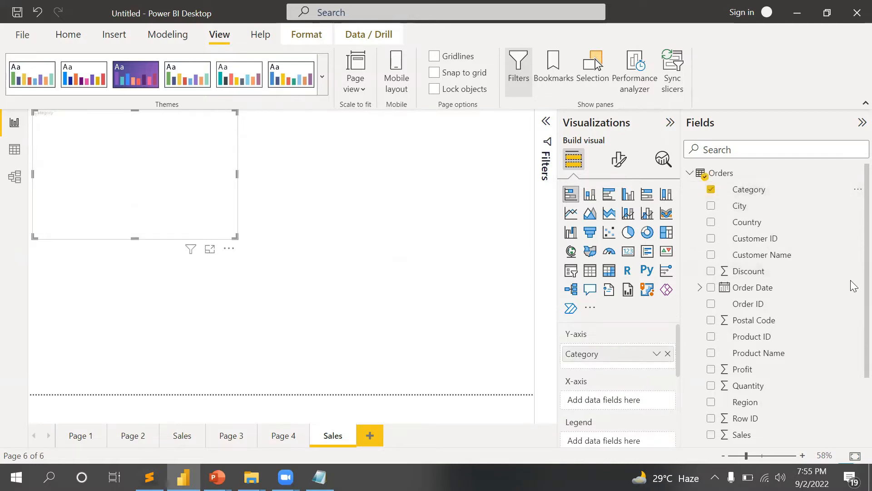
click(711, 435)
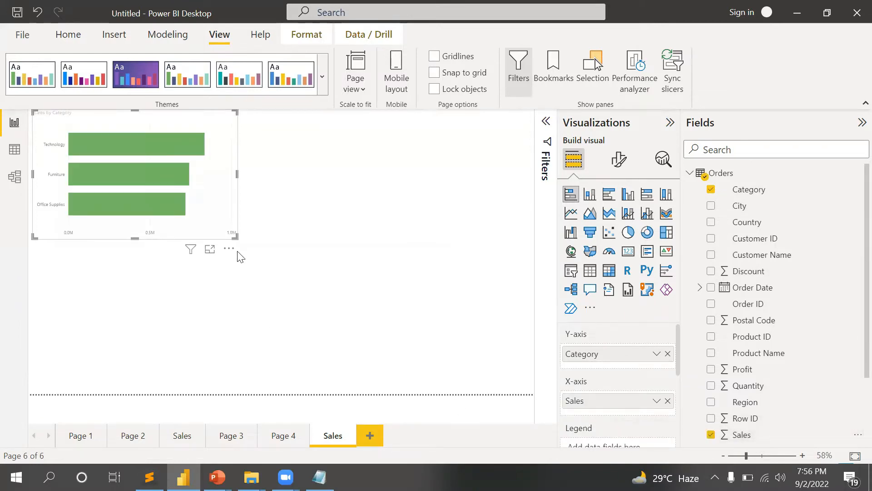
Resize the Sales by Category bar chart so it fills roughly the upper-left quarter of the report page
drag(235, 236, 280, 276)
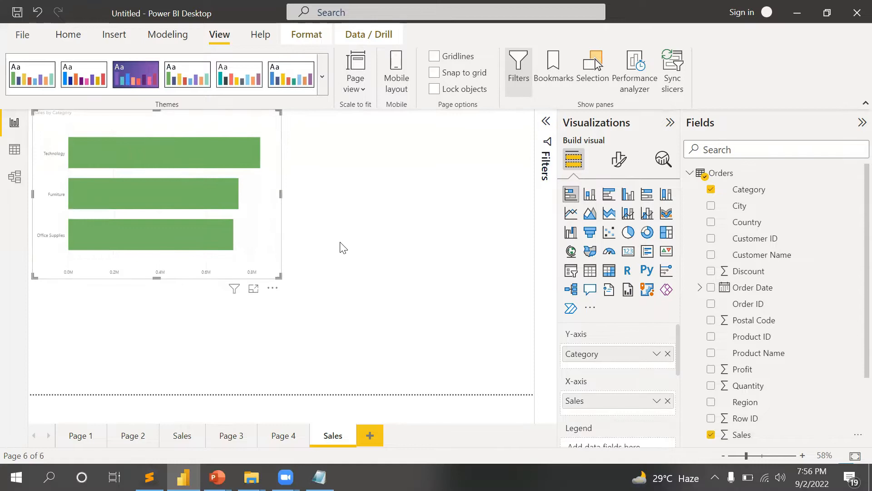
click(343, 247)
click(281, 279)
drag(279, 277, 238, 234)
click(312, 242)
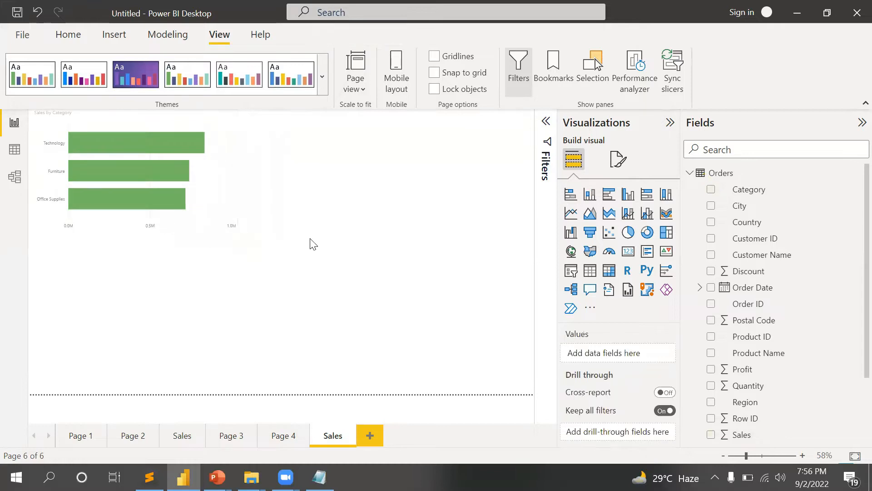
click(235, 212)
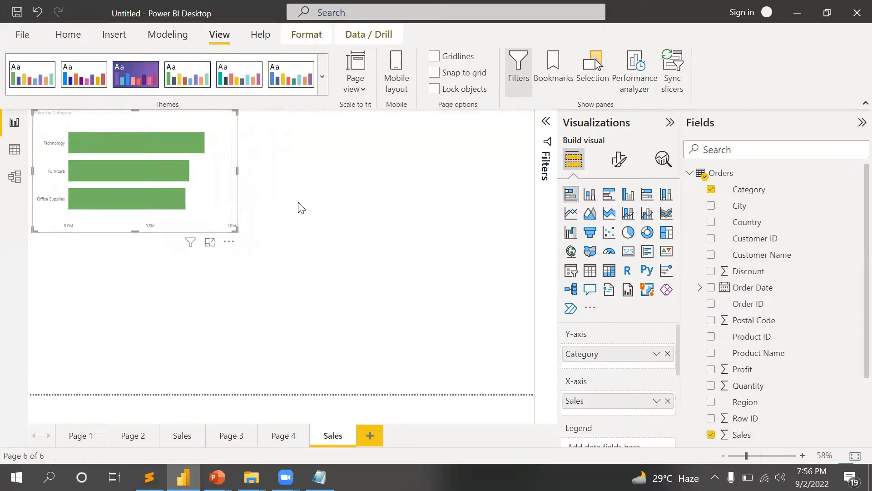
click(405, 201)
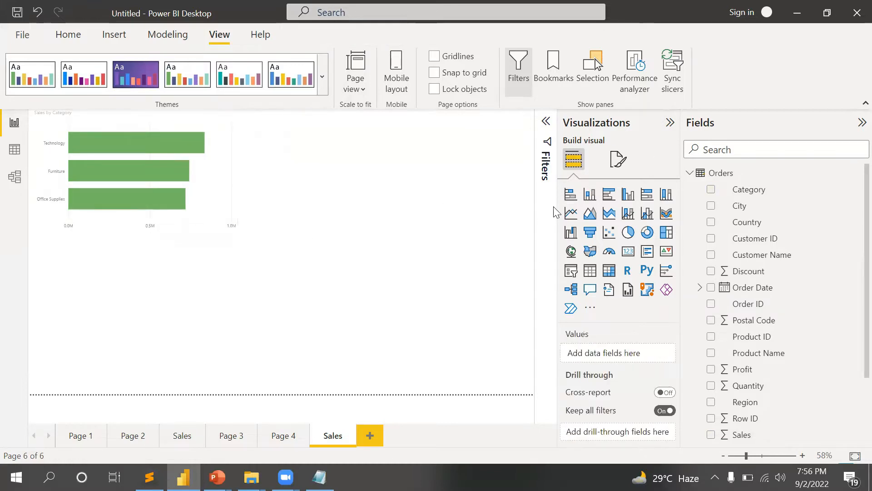
Add a stacked column chart showing Sales by Category below the category bar chart
click(590, 195)
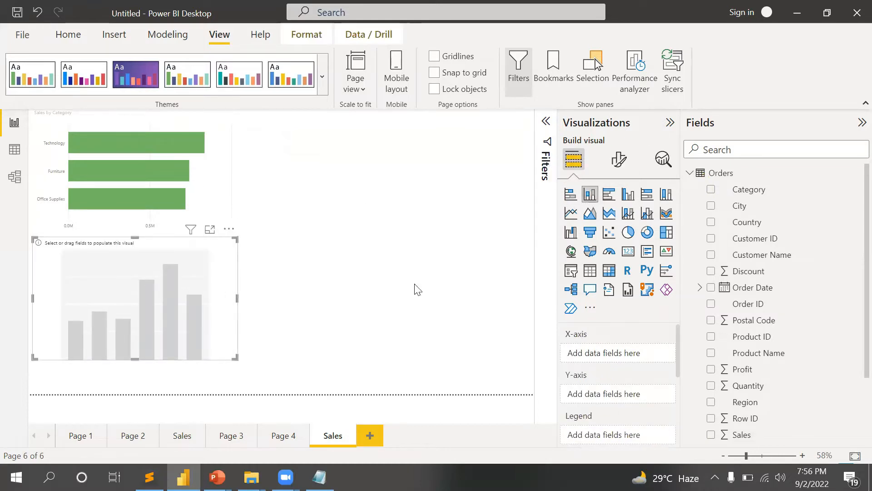
click(712, 190)
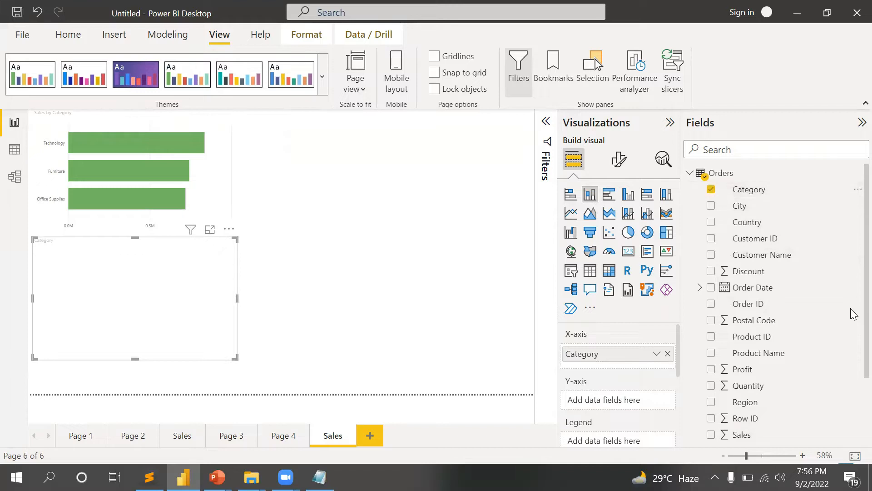
scroll(850, 323, down, 3)
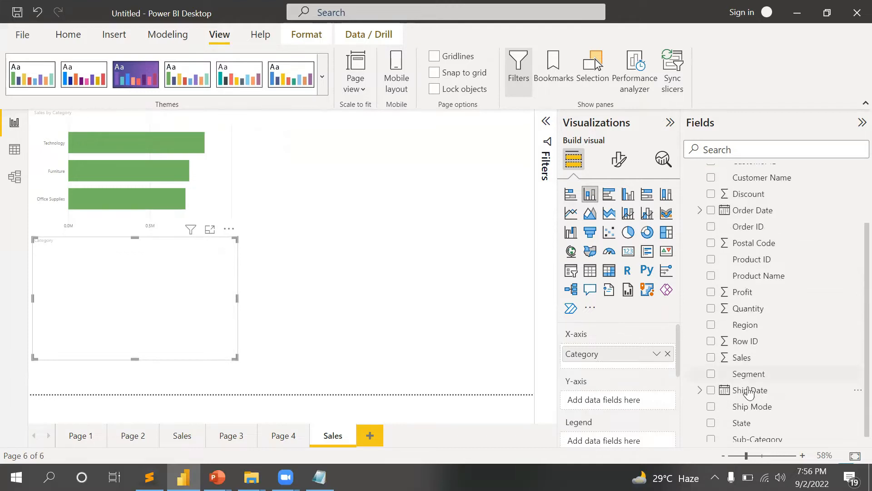
click(712, 358)
click(354, 350)
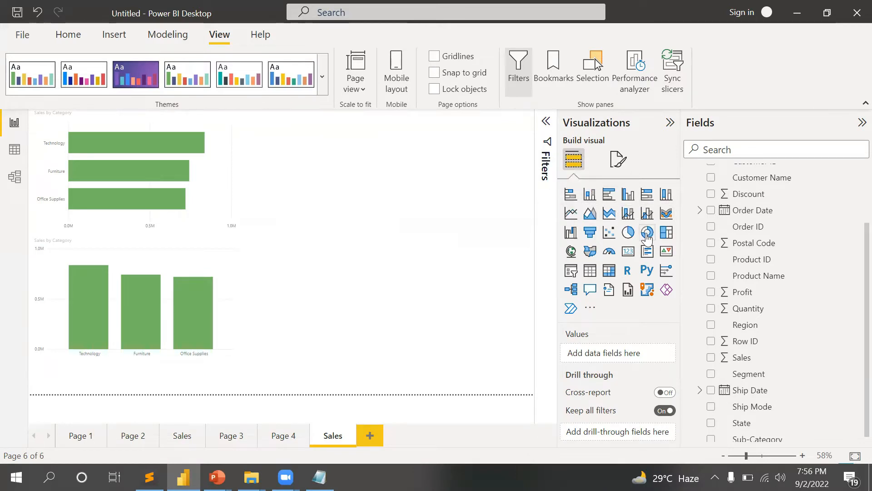
Add a clustered bar chart showing Sales by Region beside the category bar chart
click(609, 195)
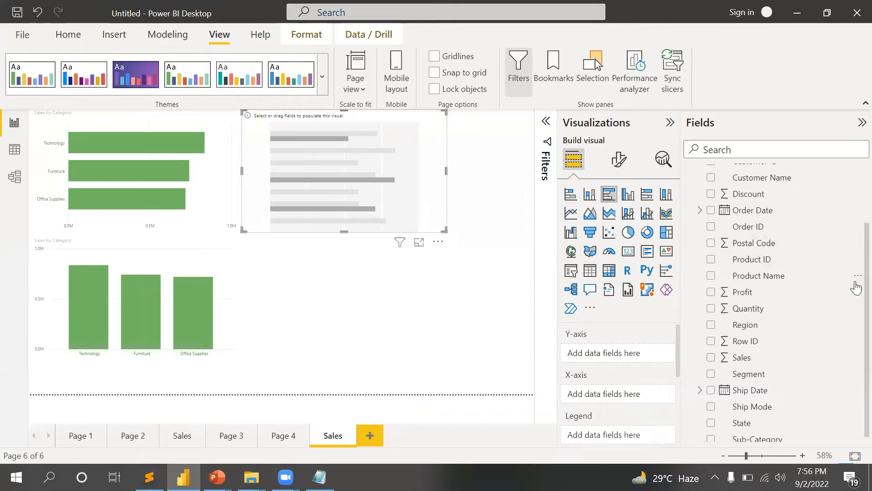
scroll(852, 254, up, 3)
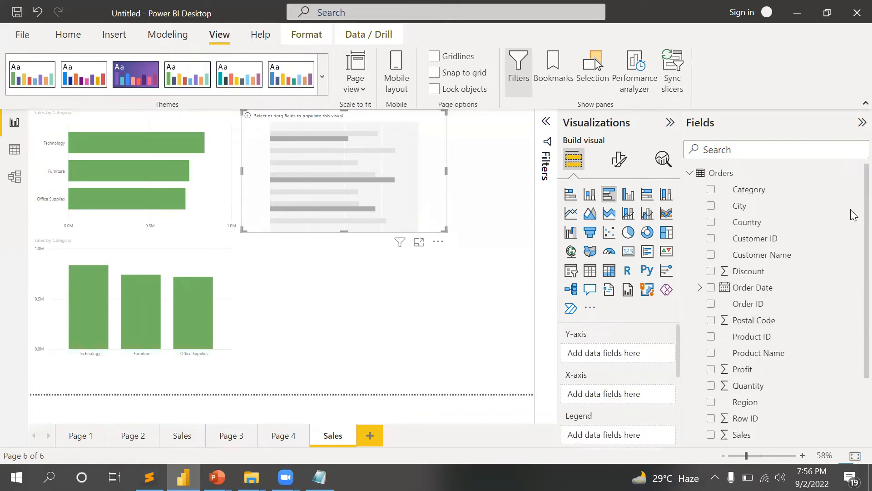
click(711, 403)
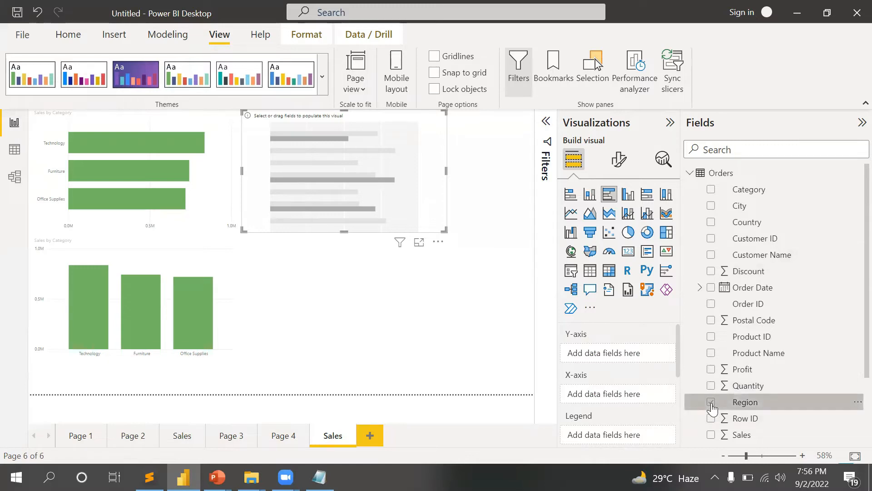
click(711, 435)
click(475, 277)
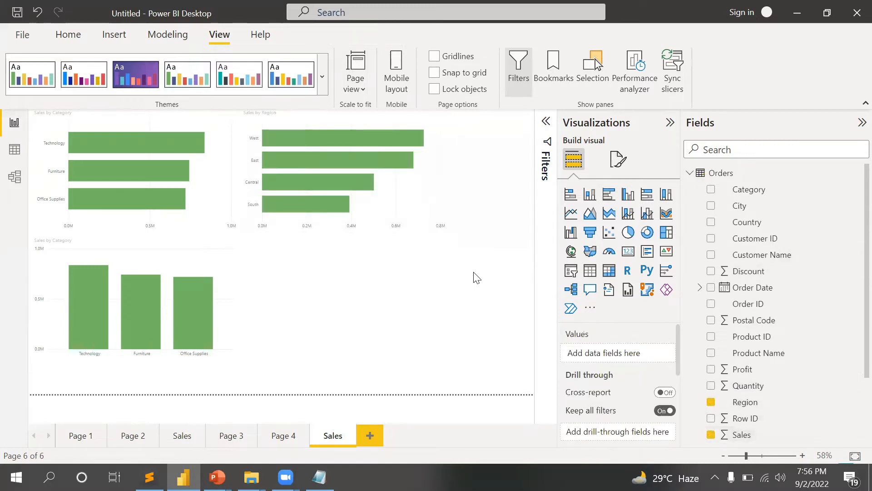
Add a clustered column chart of Sales by Region, placed below the region bar chart, and collapse the build and field panes
click(630, 197)
drag(405, 311, 444, 317)
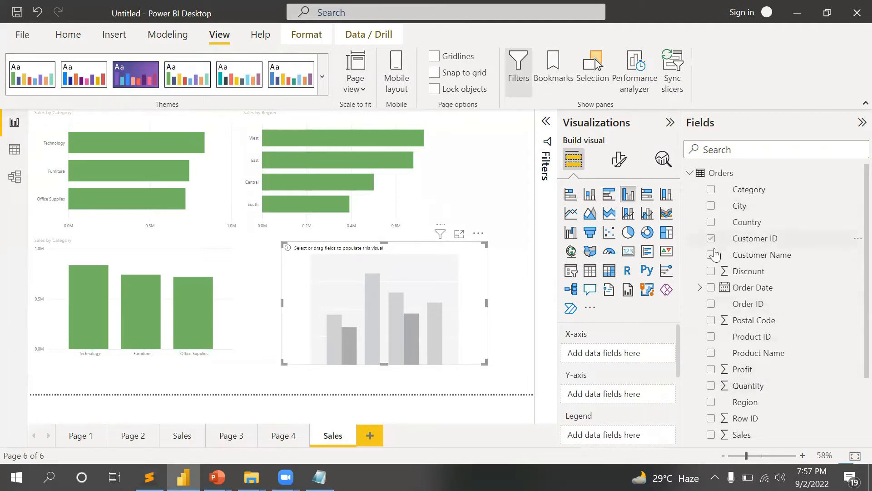
click(711, 403)
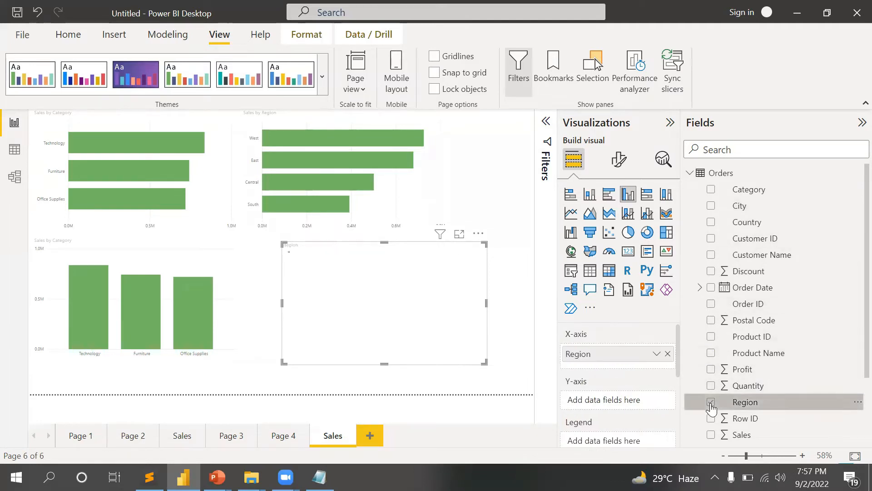
click(738, 147)
text(sal)
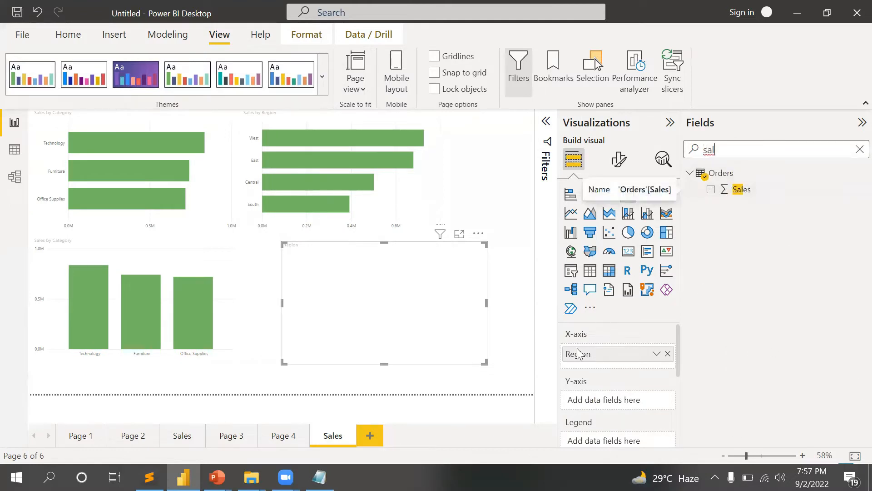
click(710, 191)
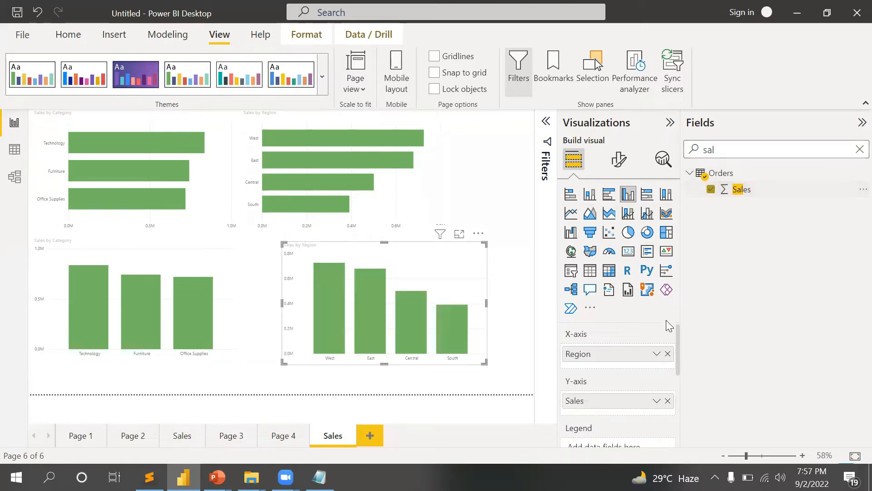
click(516, 323)
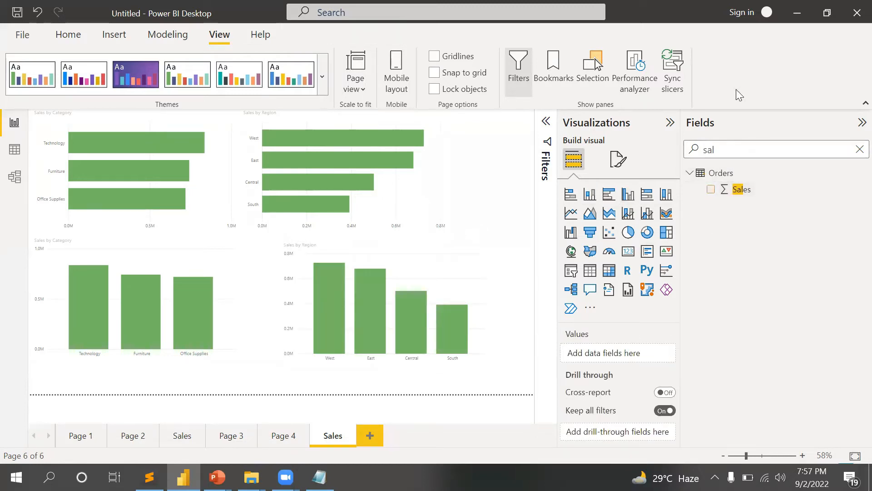
click(670, 124)
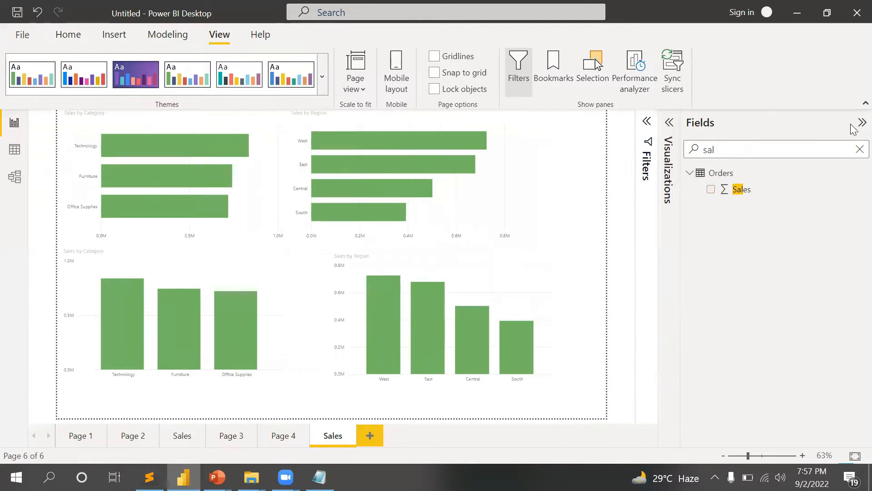
click(858, 123)
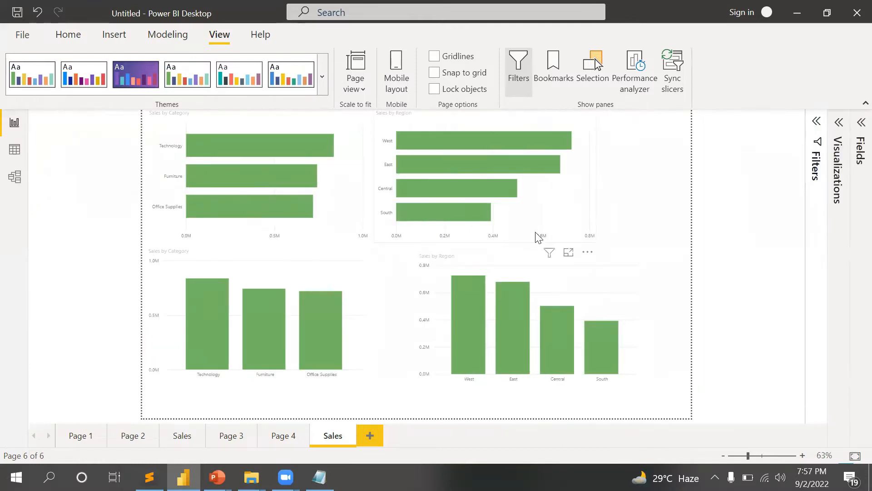
Set the Y-axis values font size of the Sales by Category bar chart to 12
click(328, 207)
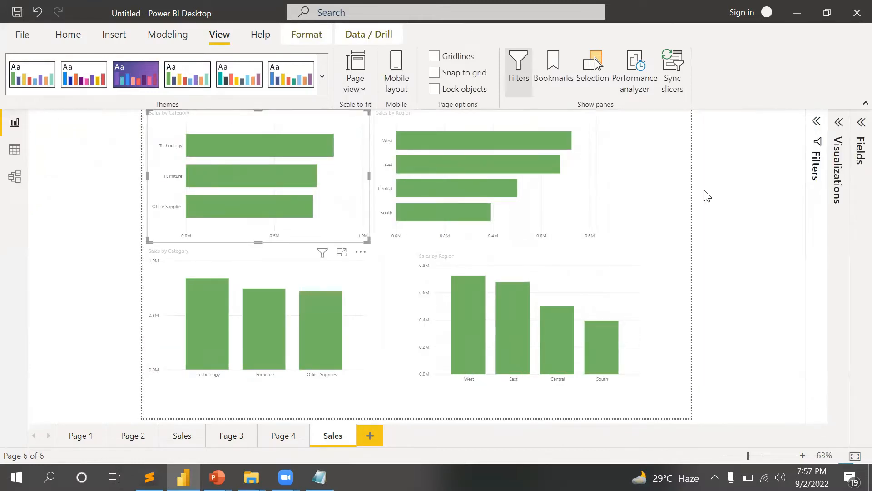
click(845, 125)
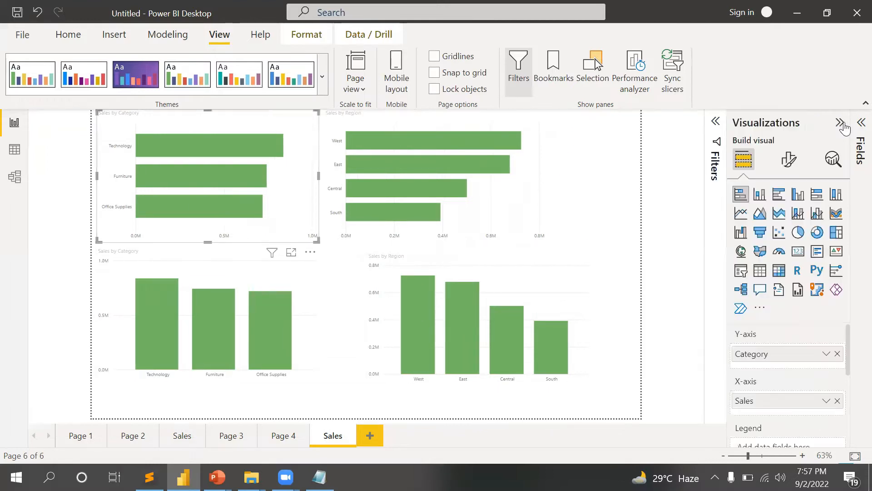
click(795, 169)
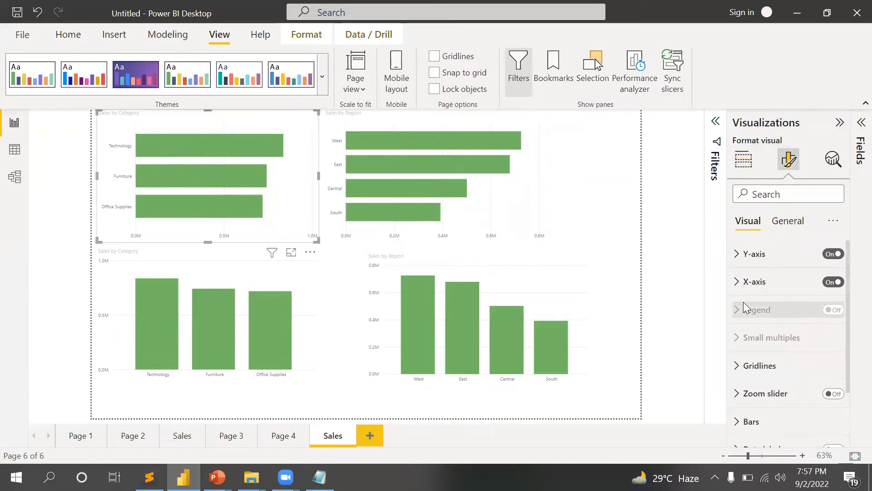
click(734, 264)
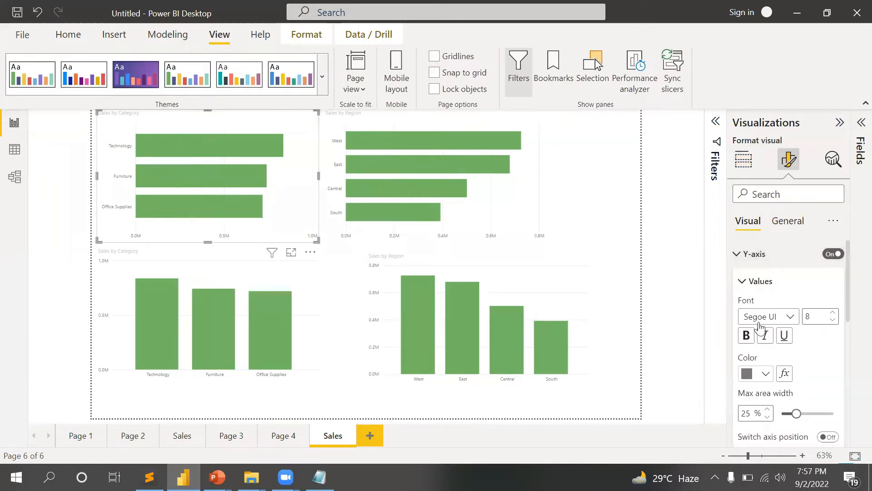
double_click(821, 314)
text(12)
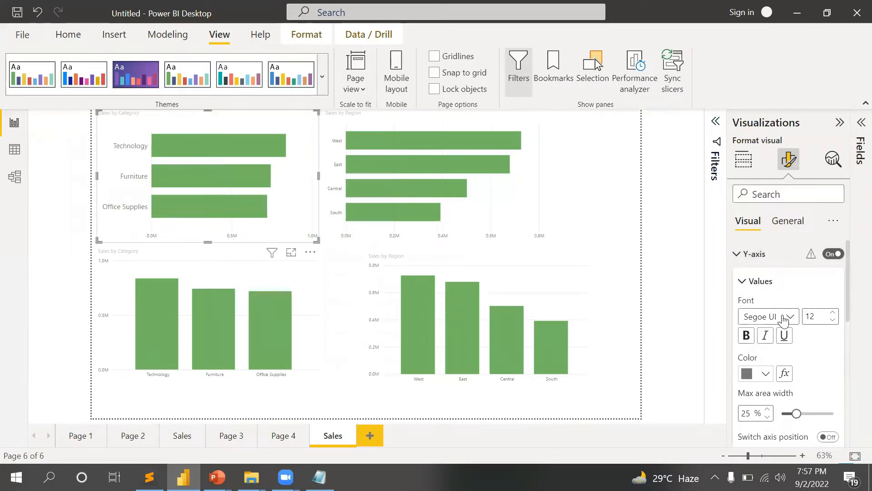
Set the Y-axis values font size of the Sales by Region bar chart to 12
click(488, 195)
double_click(816, 318)
text(2)
key(BackSpace)
text(12)
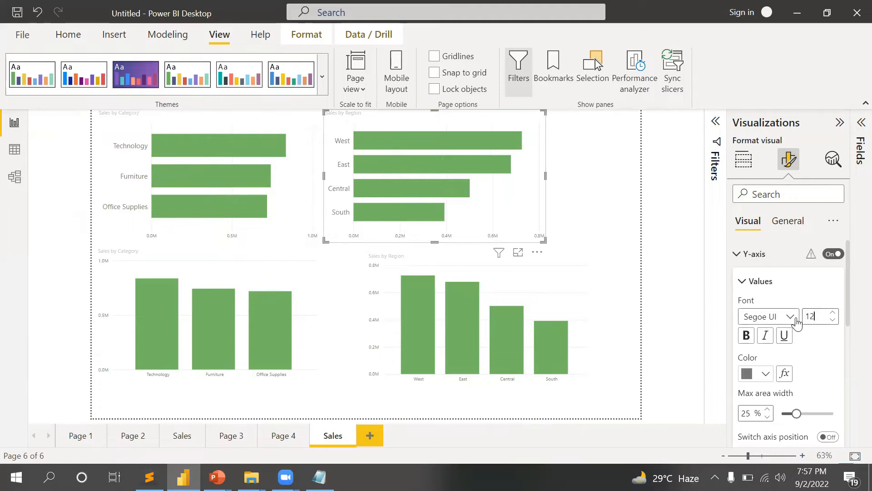
Try to set the axis values font size of the Sales by Category column chart to 20
click(289, 326)
double_click(817, 316)
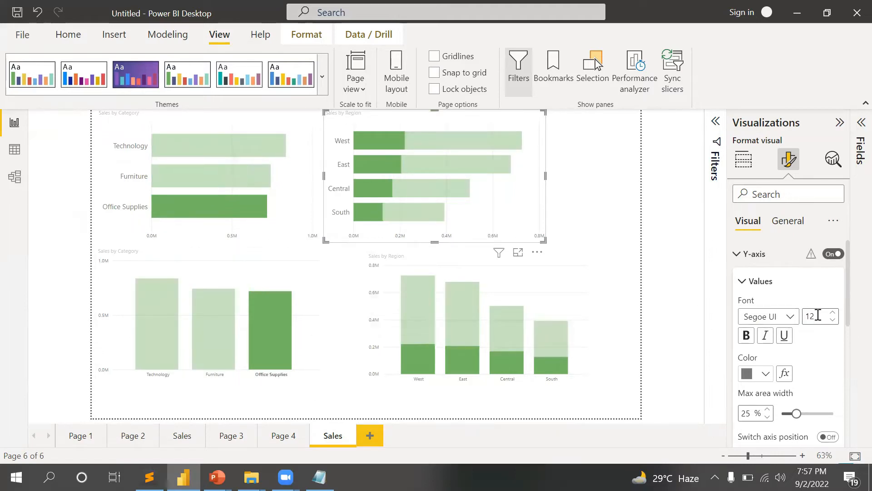
text(20)
Set the X-axis values font size of the Sales by Region column chart to 12
click(544, 285)
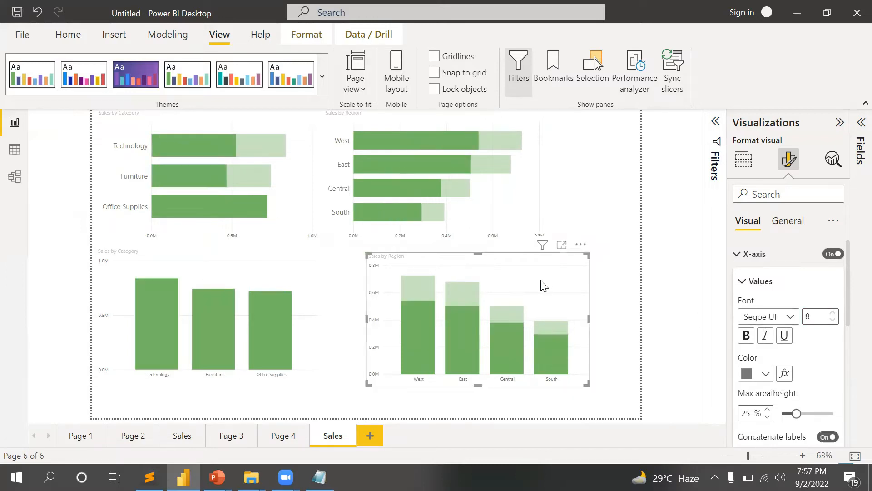
double_click(821, 314)
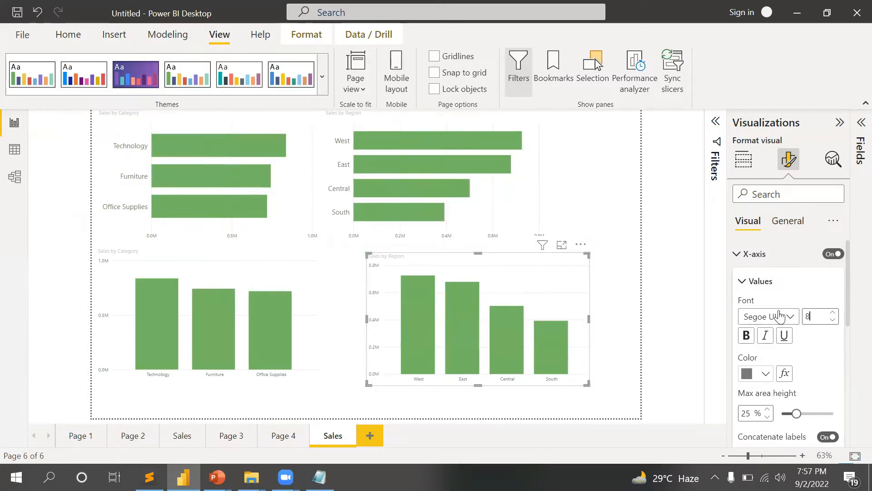
text(20)
key(BackSpace)
key(BackSpace)
text(12)
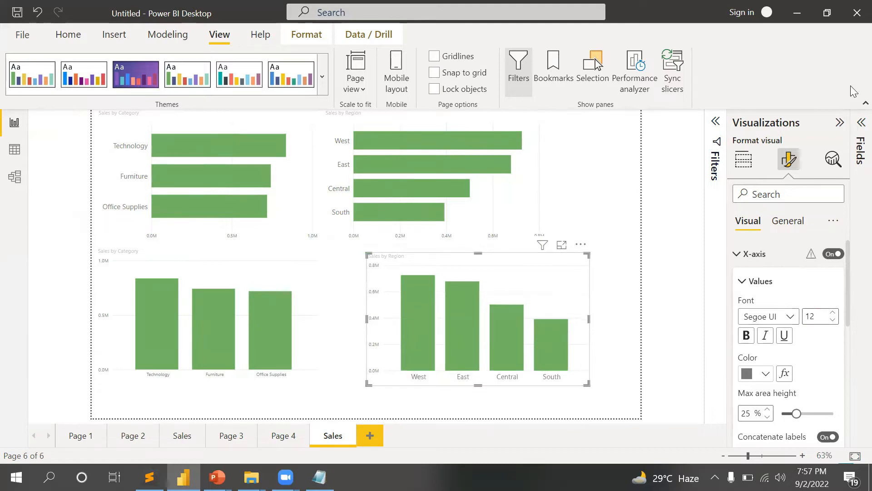
Expand the filters and the field list, collapse the visualization options, and search the fields for "cat"
click(839, 122)
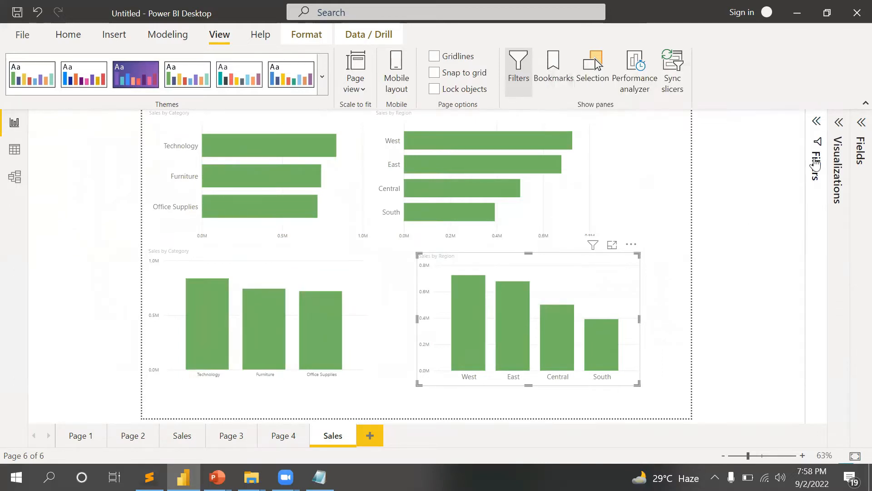
click(820, 123)
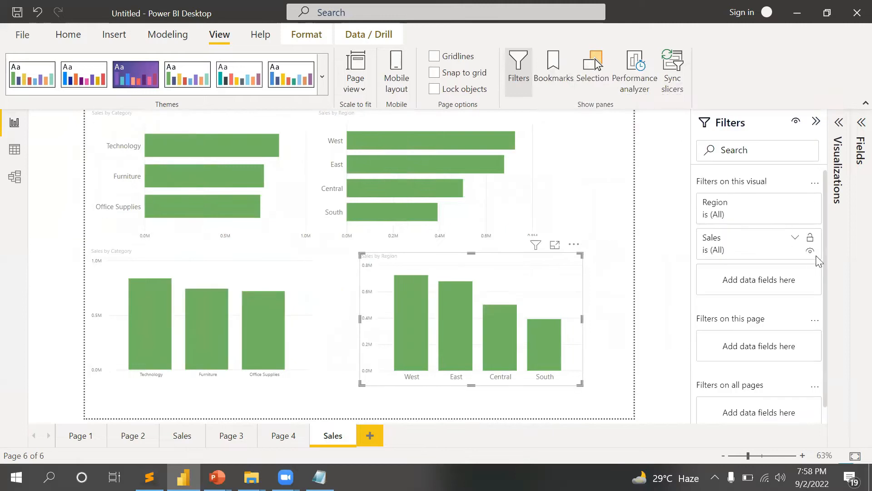
click(858, 141)
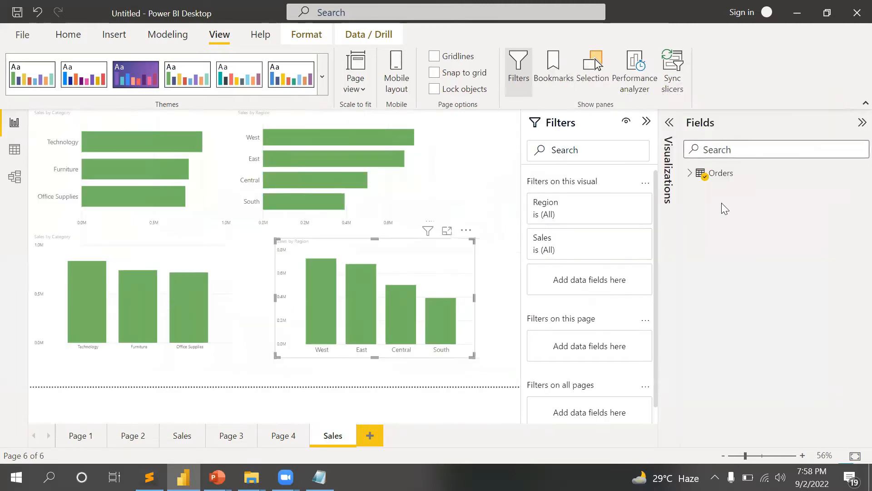
text(car)
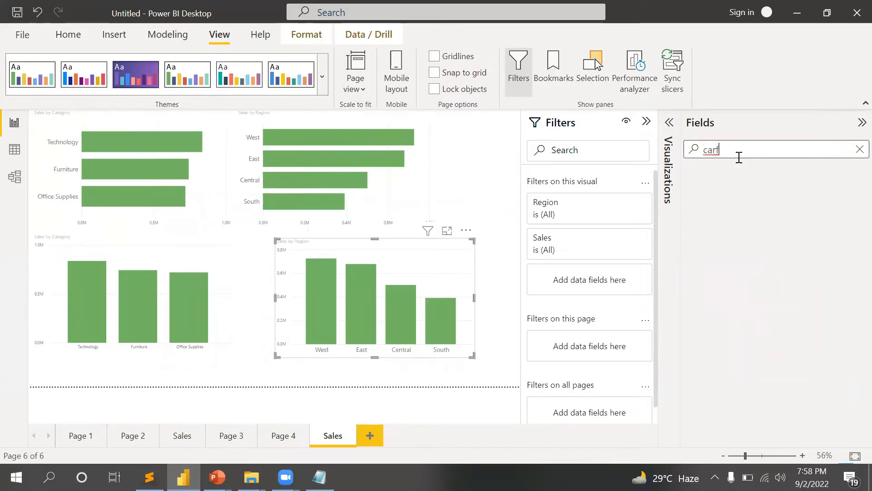
key(BackSpace)
text(t)
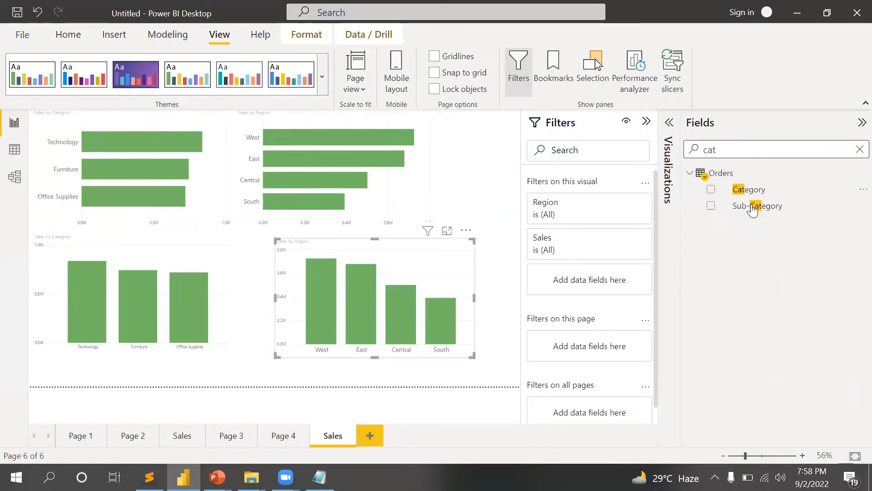
Add Category as a page-level filter, replacing the Category filter tried on the Sales by Region column chart
drag(756, 194, 606, 287)
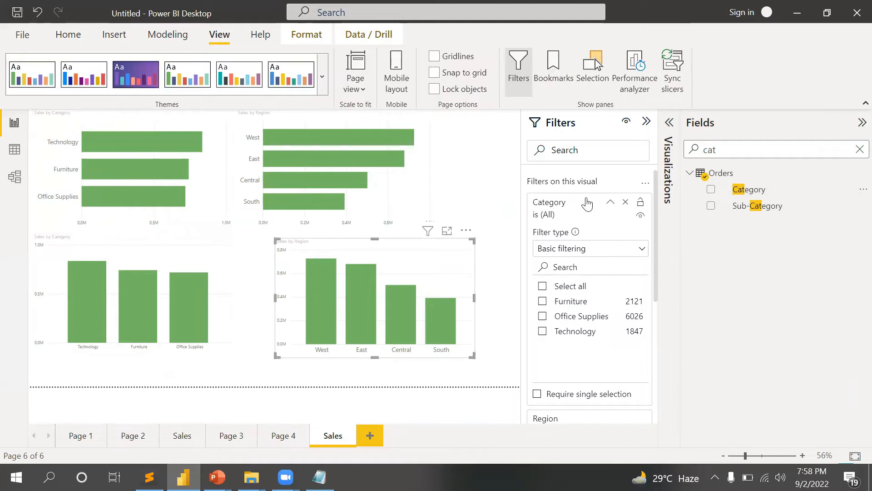
click(626, 202)
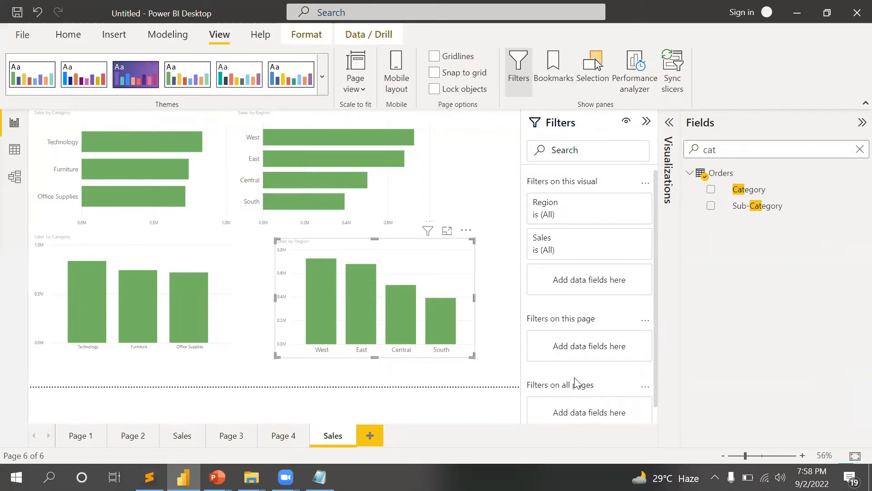
drag(745, 189, 591, 350)
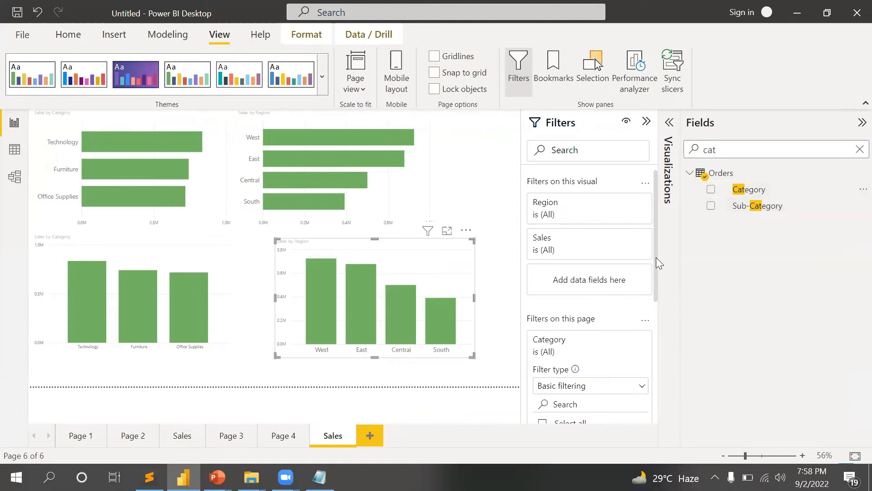
drag(656, 258, 662, 342)
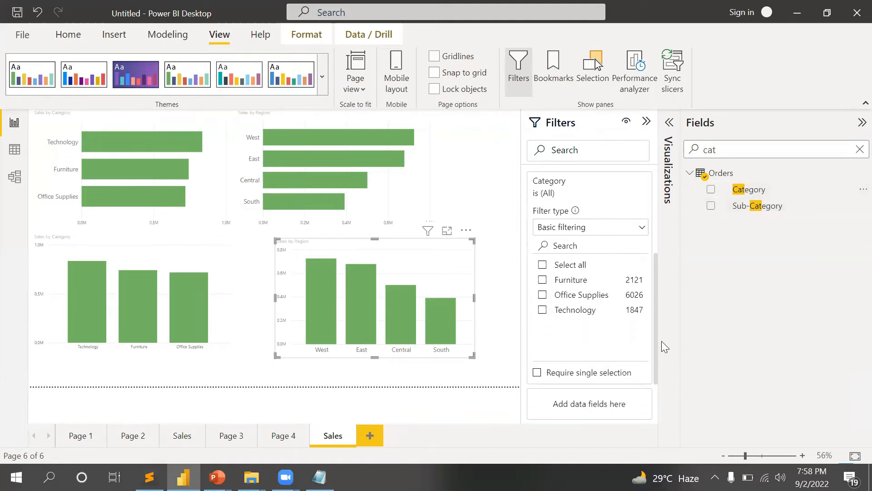
click(617, 232)
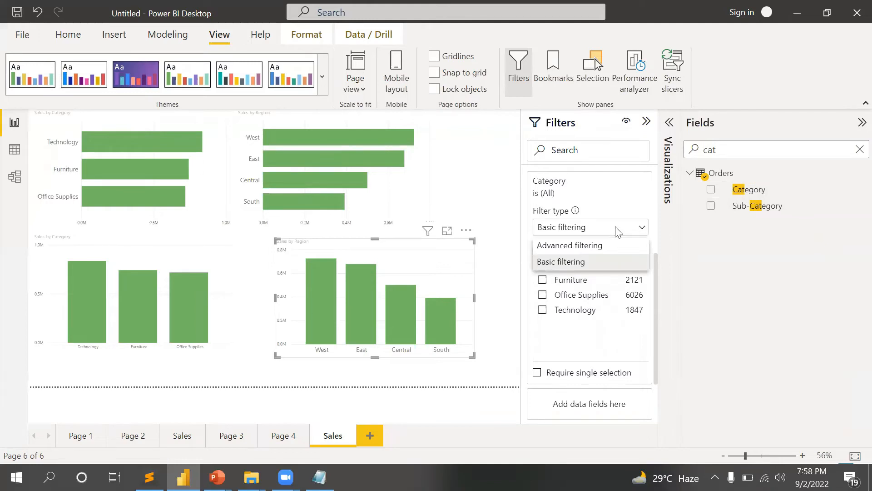
click(716, 249)
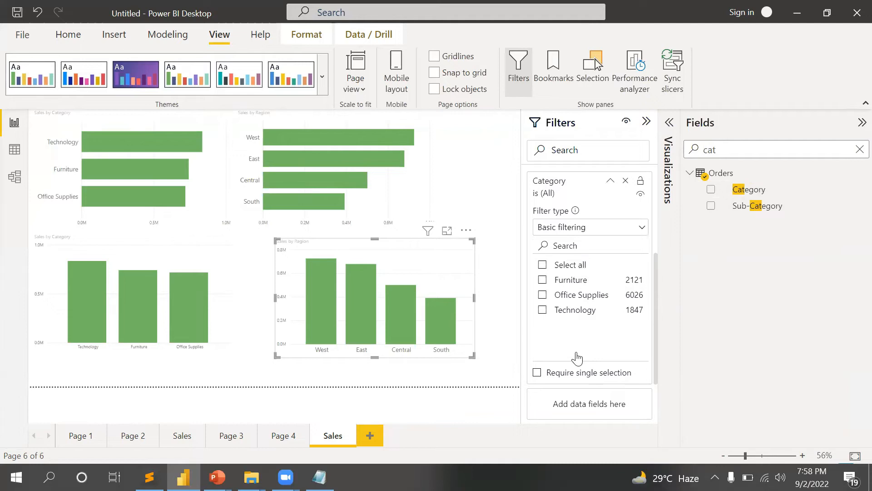
Filter the page's Category to Furniture and Office Supplies, and swap Office Supplies for Technology
click(544, 282)
click(545, 296)
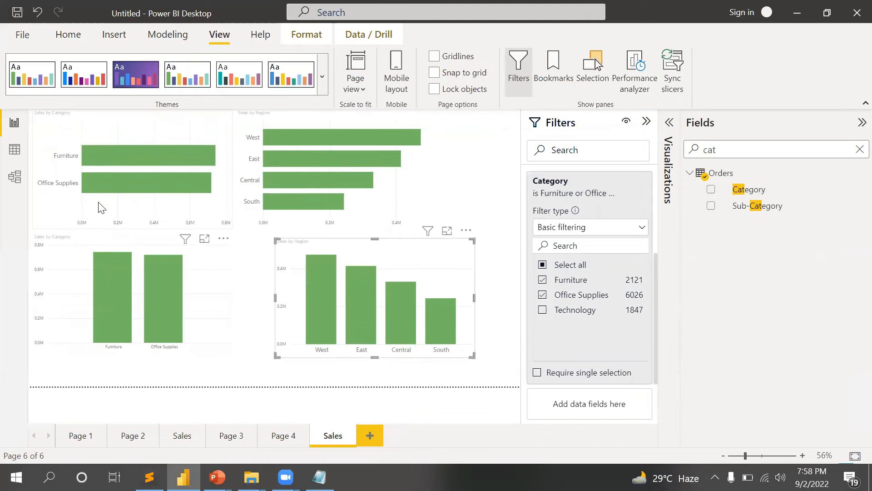
click(543, 295)
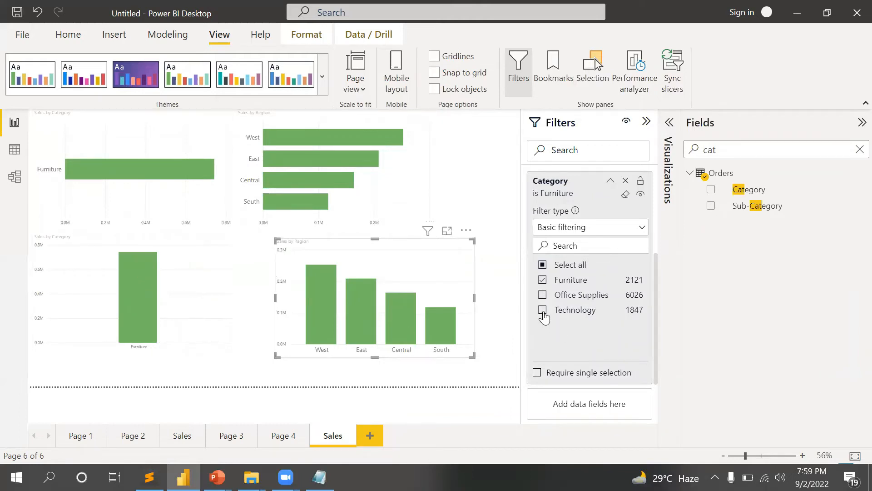
click(543, 311)
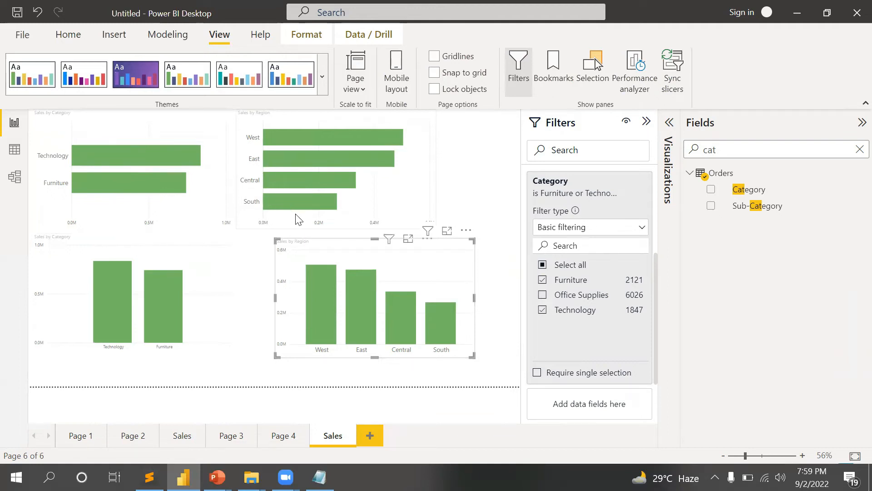
Include Office Supplies in the page's Category filter again and clear that filter's selections
mouse_move(292, 136)
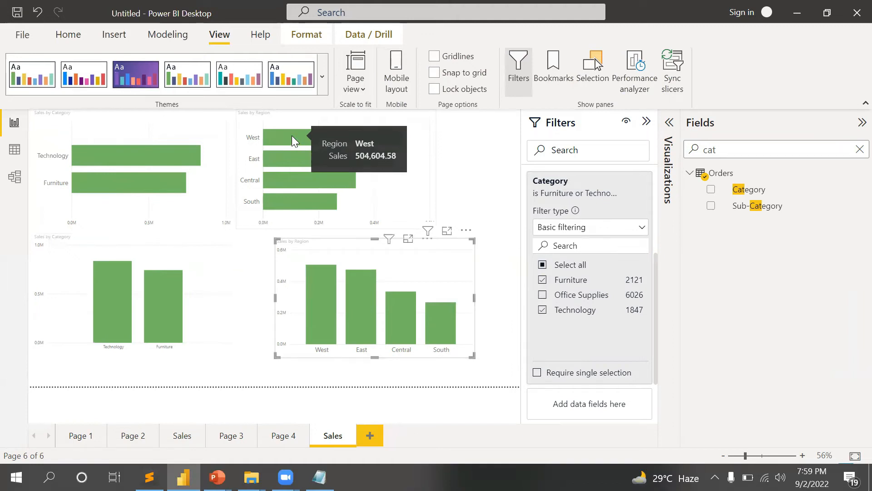
click(542, 295)
mouse_move(352, 136)
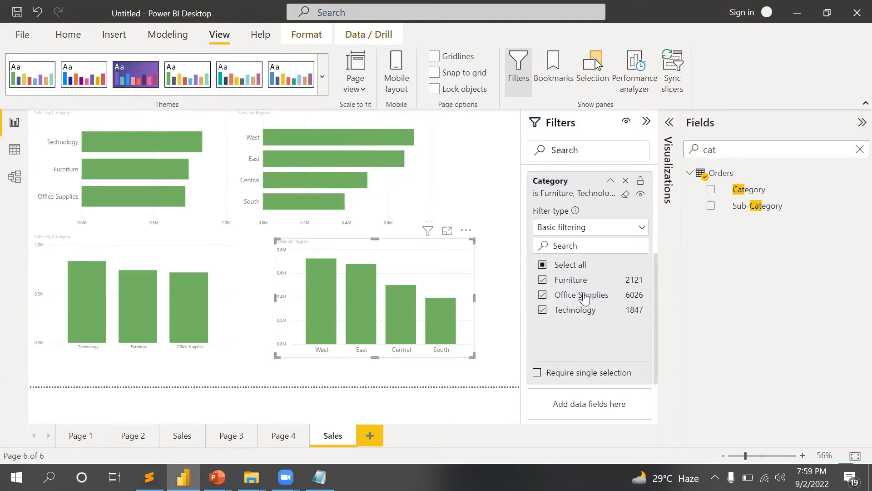
click(627, 196)
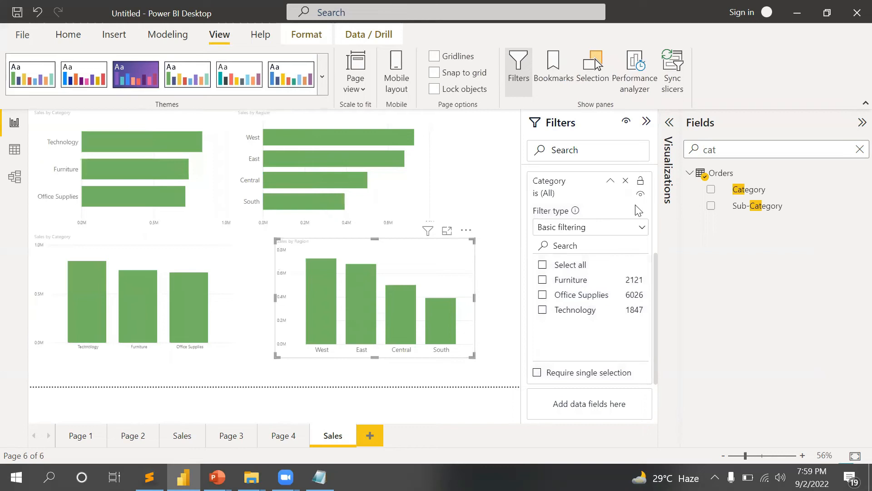
Search the fields for "region" and add Region as a page-level filter
drag(739, 150, 691, 154)
text(region)
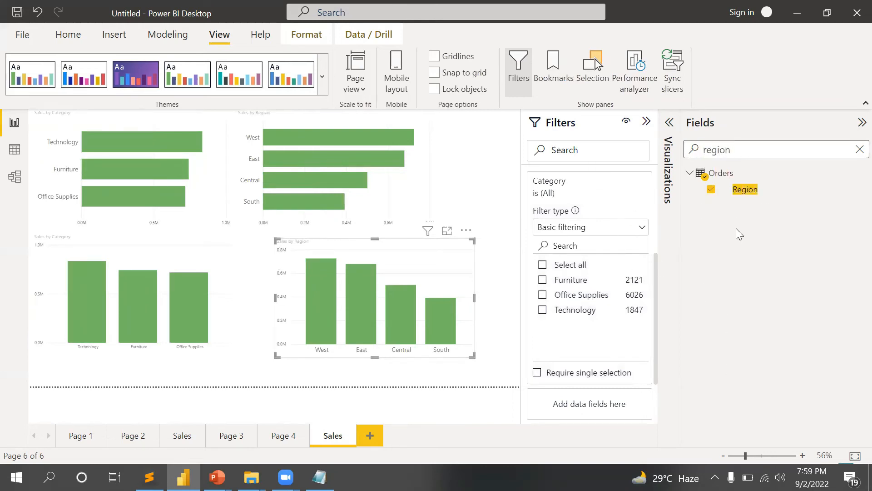
drag(745, 193, 670, 345)
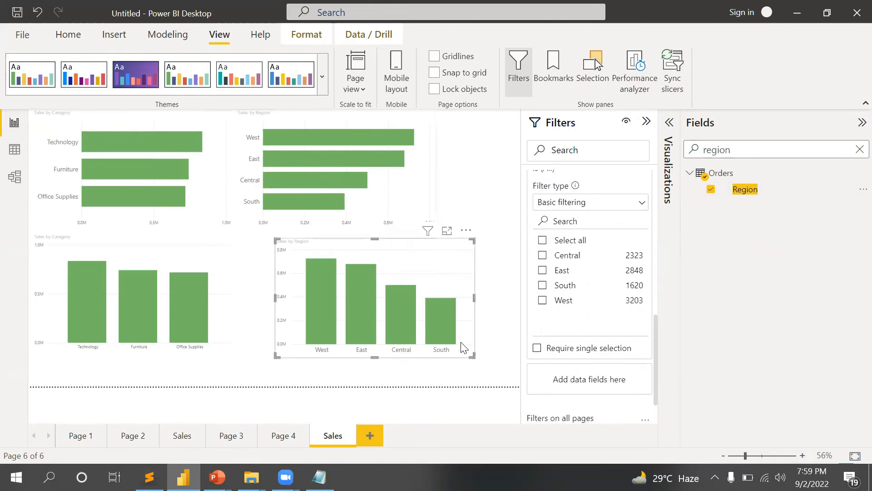
Filter the page's Region to West, South and East, inspecting sales values in the charts
click(543, 300)
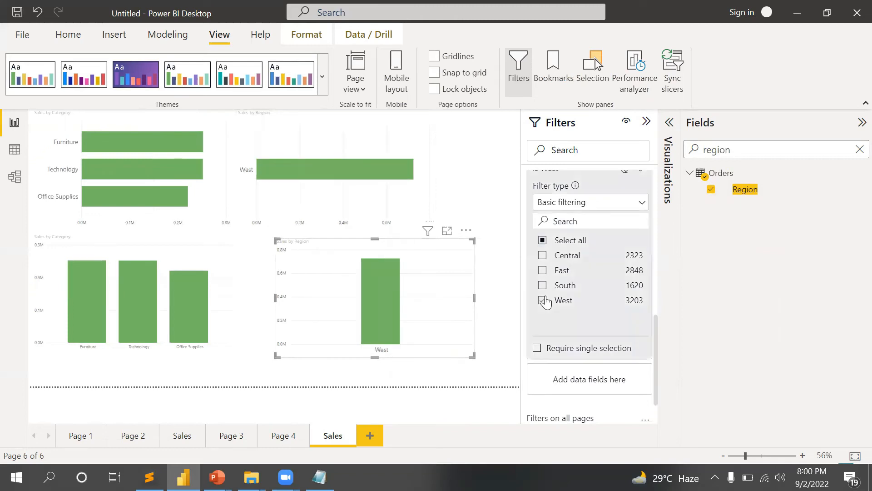
mouse_move(389, 313)
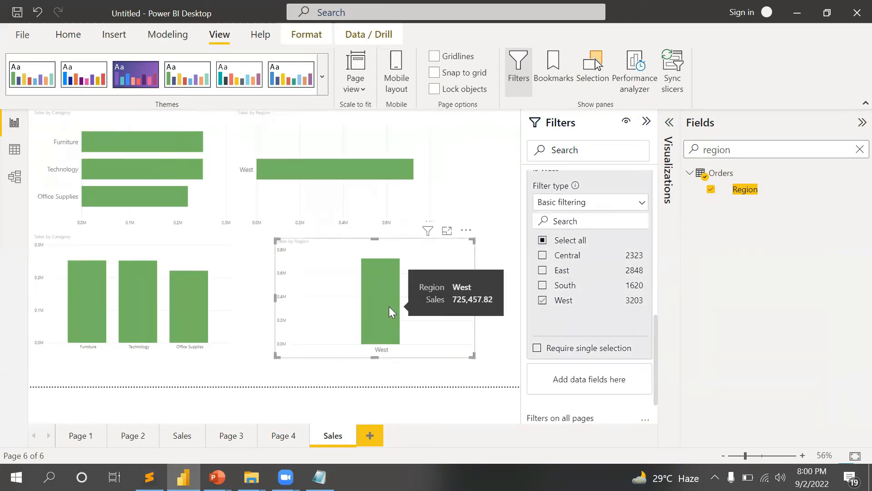
click(543, 285)
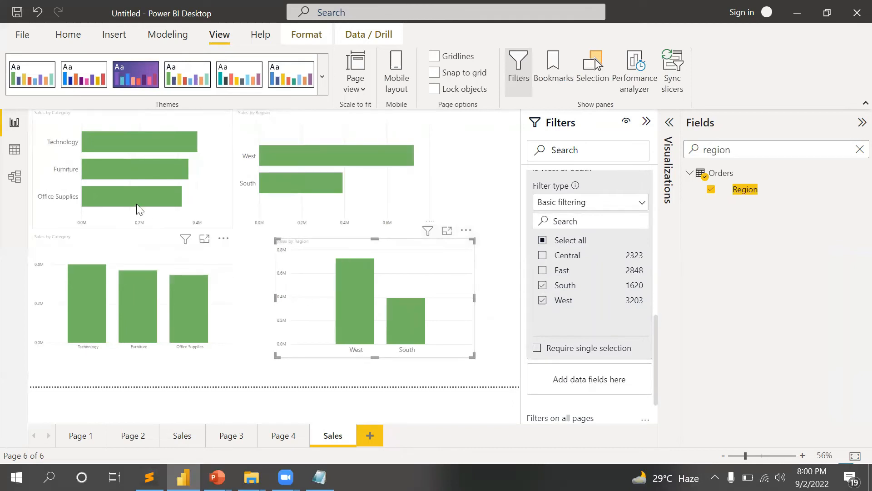
mouse_move(137, 202)
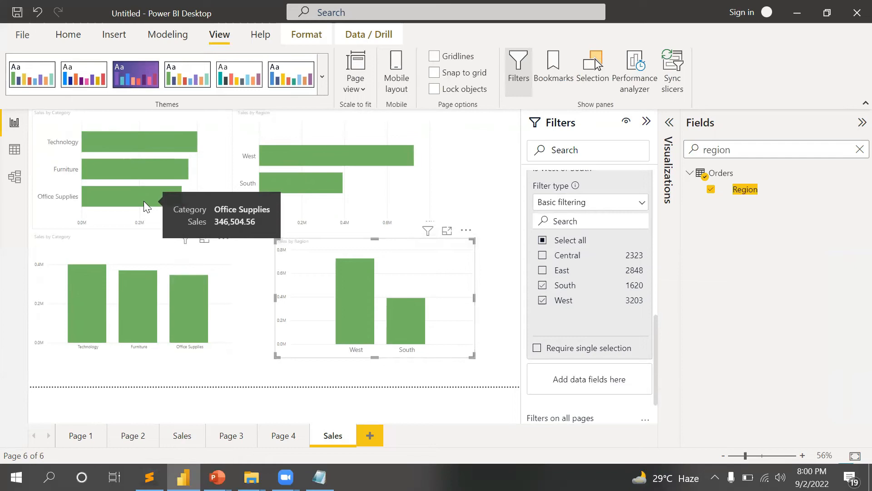
click(542, 271)
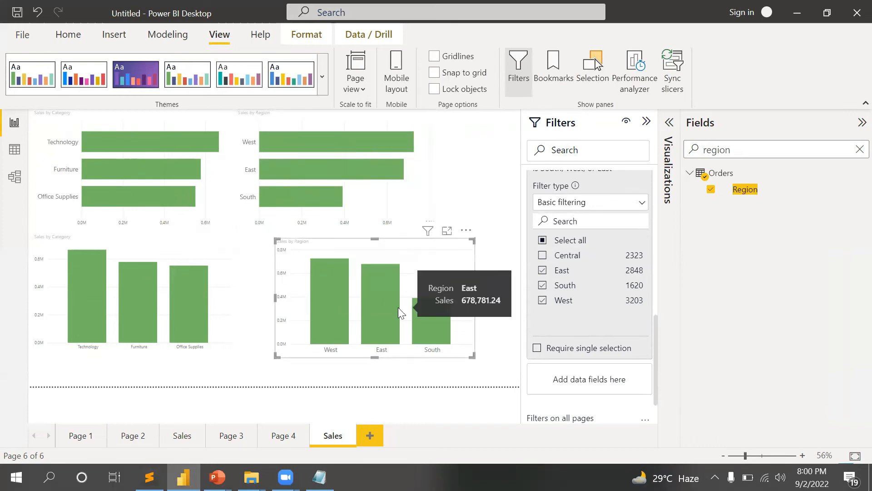
Switch the page's Region filter to Advanced filtering and set its first condition to starts with "s"
click(583, 206)
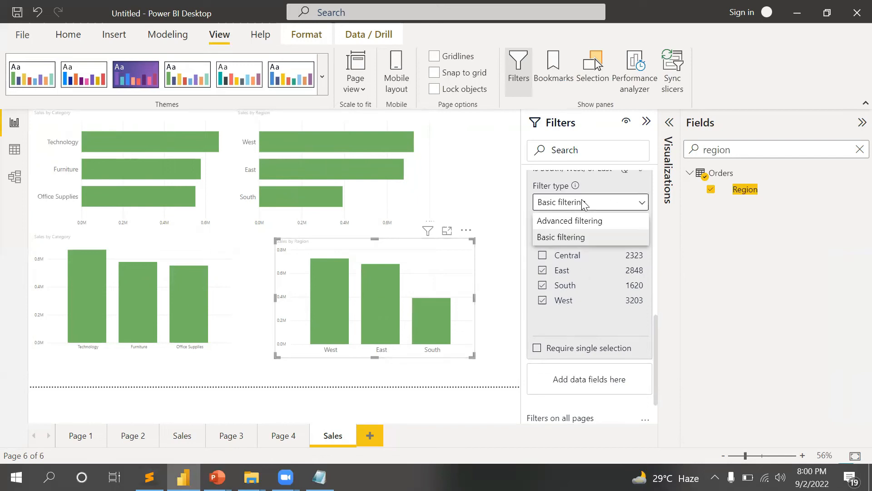
click(569, 222)
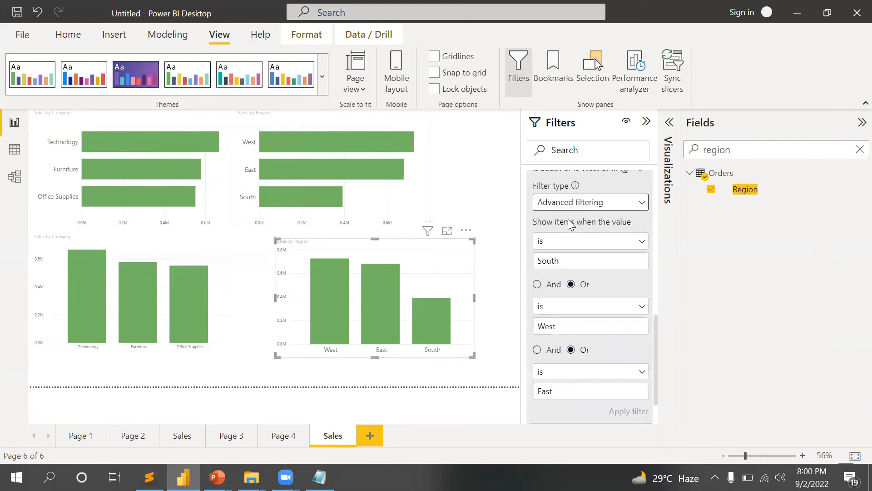
click(642, 241)
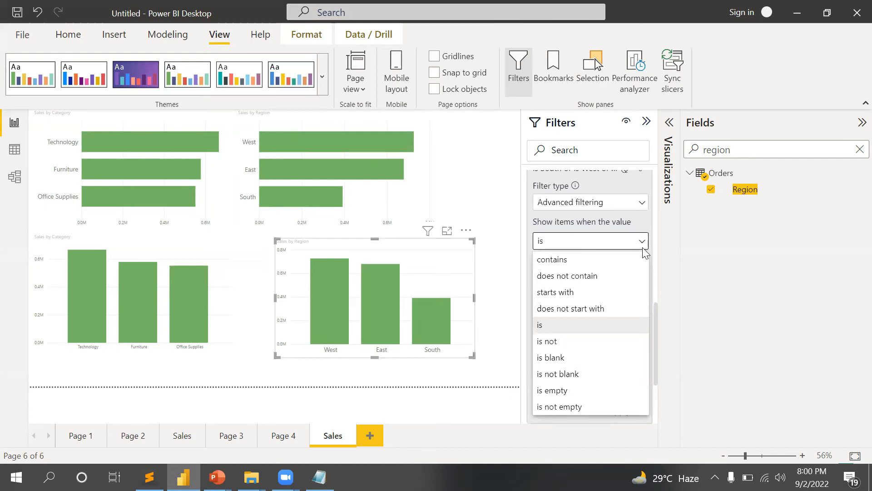
click(574, 293)
drag(570, 257, 492, 256)
text(s)
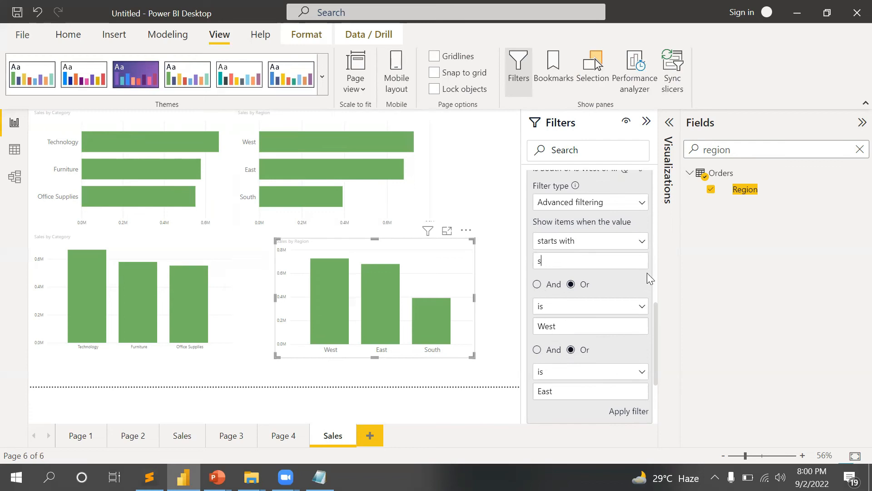
Empty the West and East condition values in the page's Region filter and clear the whole filter
mouse_move(655, 318)
mouse_down()
mouse_move(663, 366)
mouse_move(660, 284)
mouse_move(661, 350)
mouse_move(660, 328)
mouse_up()
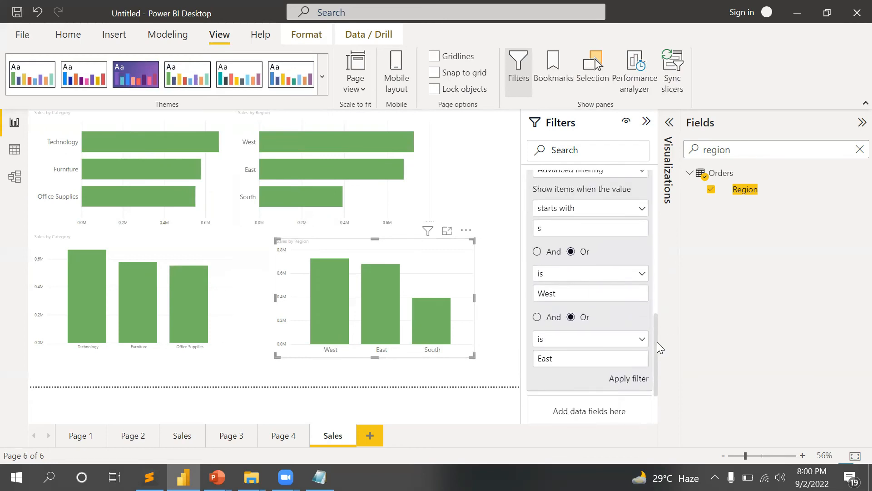
drag(568, 295, 490, 300)
key(BackSpace)
drag(582, 360, 528, 363)
key(BackSpace)
drag(657, 318, 658, 285)
mouse_move(616, 240)
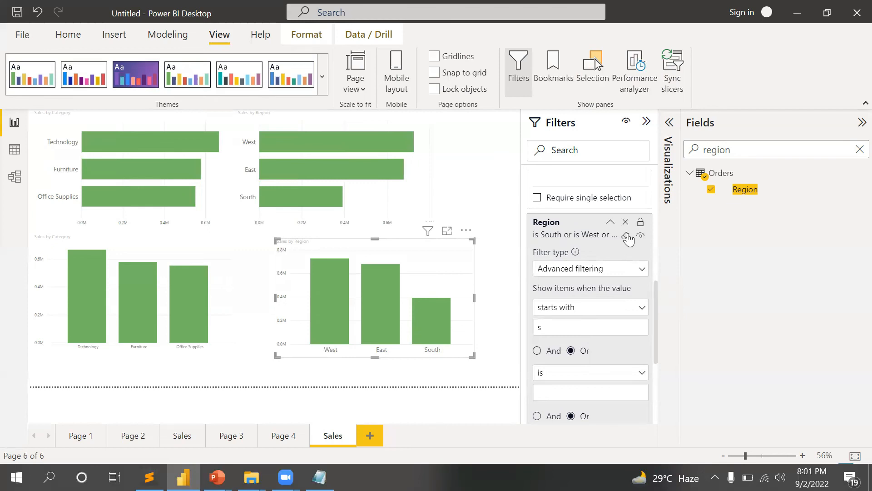
click(626, 236)
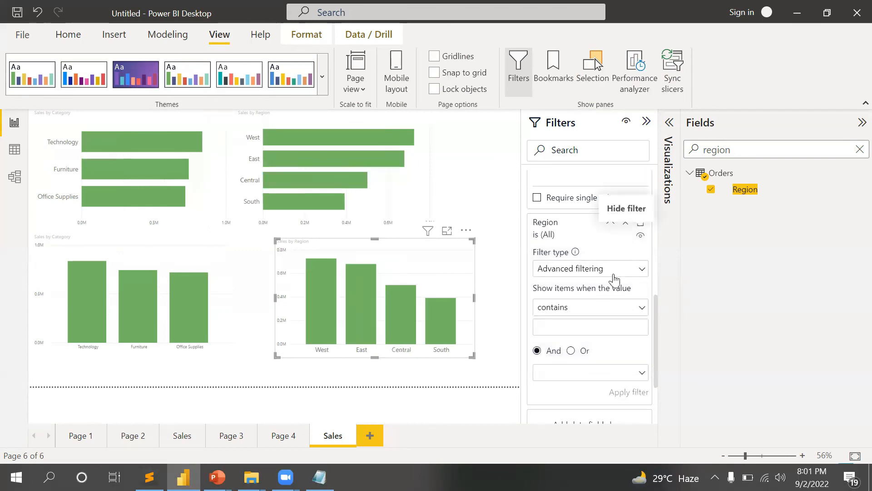
Apply a page-level Region filter that shows items whose value starts with "s"
click(589, 308)
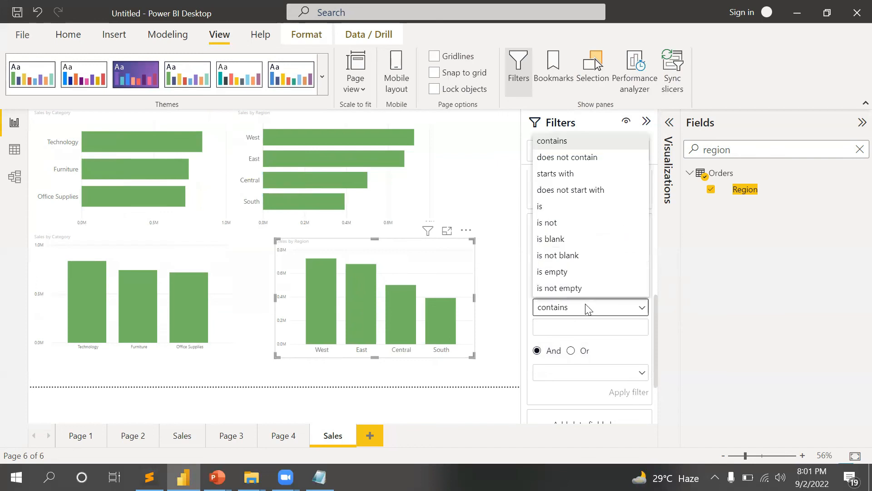
click(565, 175)
click(568, 325)
text(a)
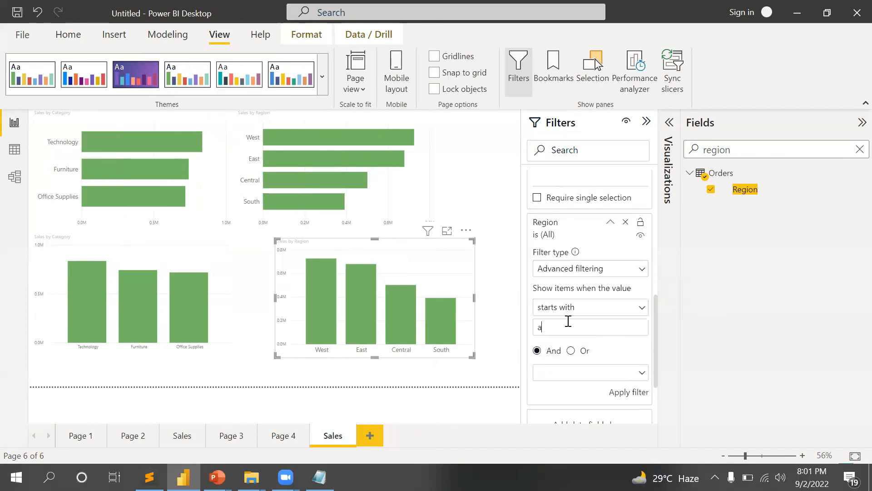
key(BackSpace)
text(s)
click(630, 391)
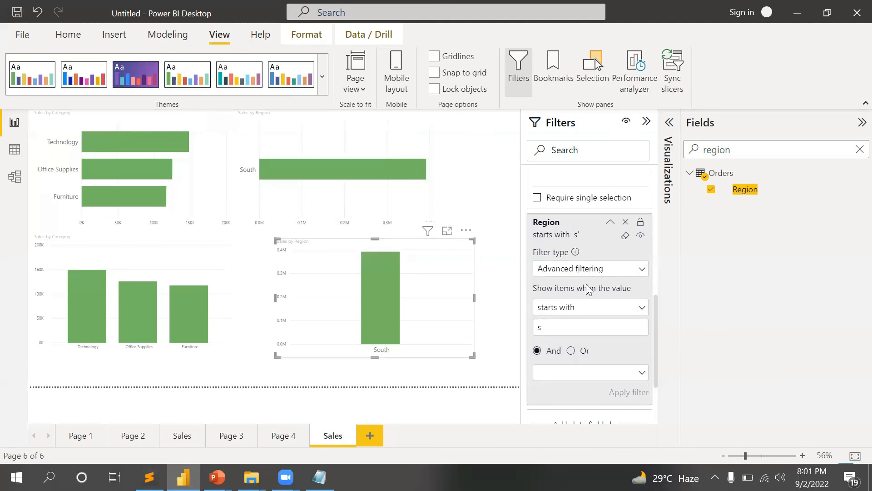
Change the page's Region filter to values starting with "w" and apply it
drag(573, 327, 495, 332)
text(w)
click(639, 391)
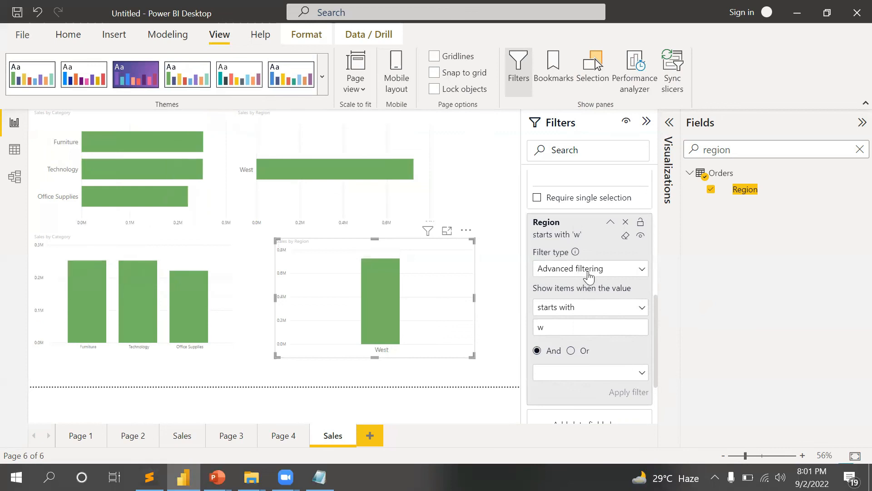
Open the operator choices for the first condition of the page's Region filter
click(591, 309)
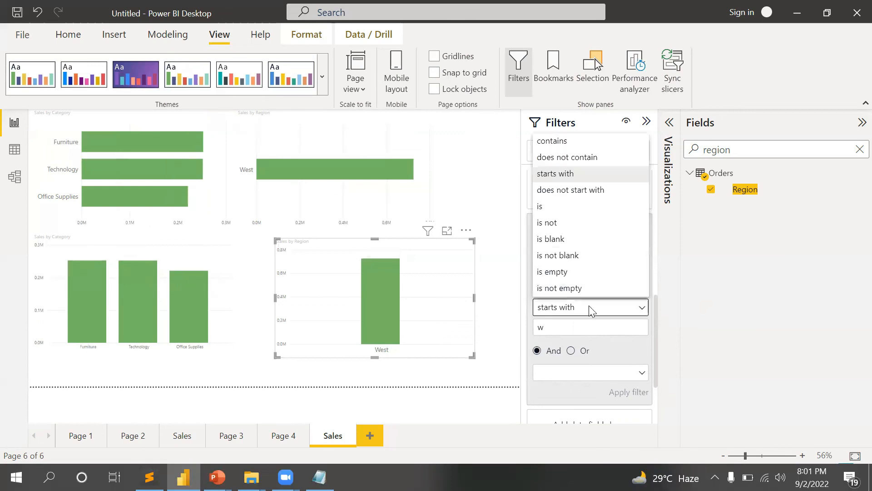